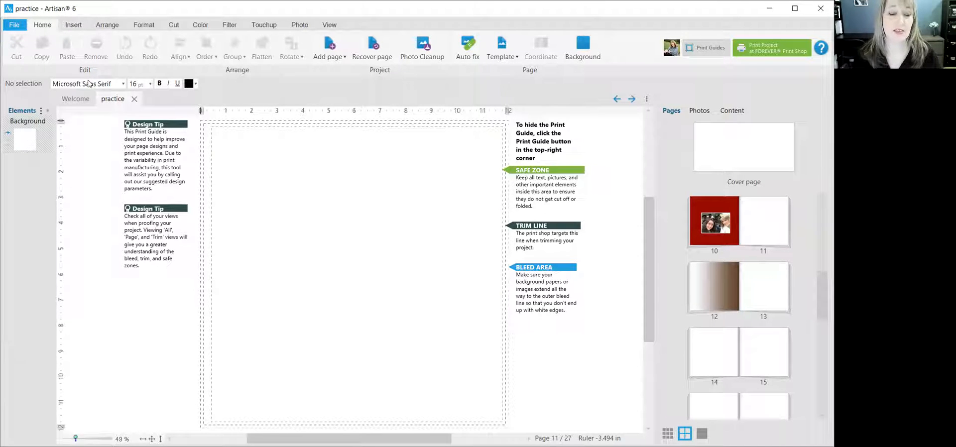
Insert a text box on page 11 reading "Hello and welcome to Artisan Quick Tips with" followed by the presenter's first name.
click(74, 25)
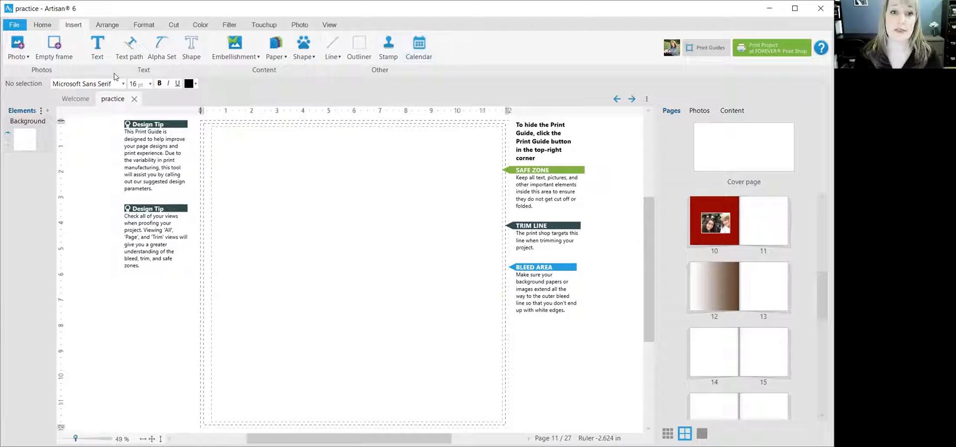
click(98, 47)
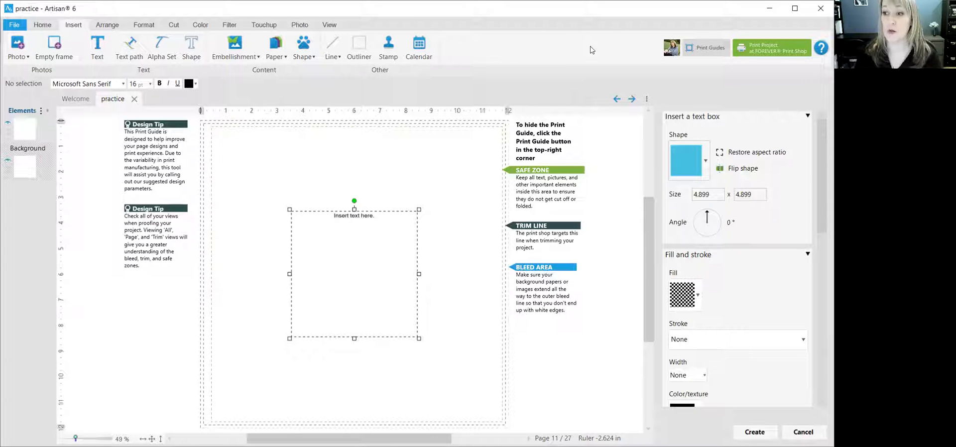
drag(823, 151, 826, 254)
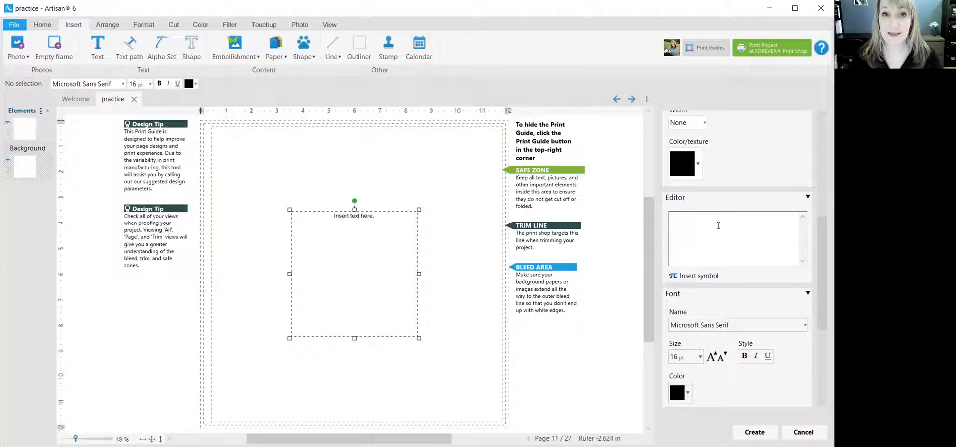
text(Helo)
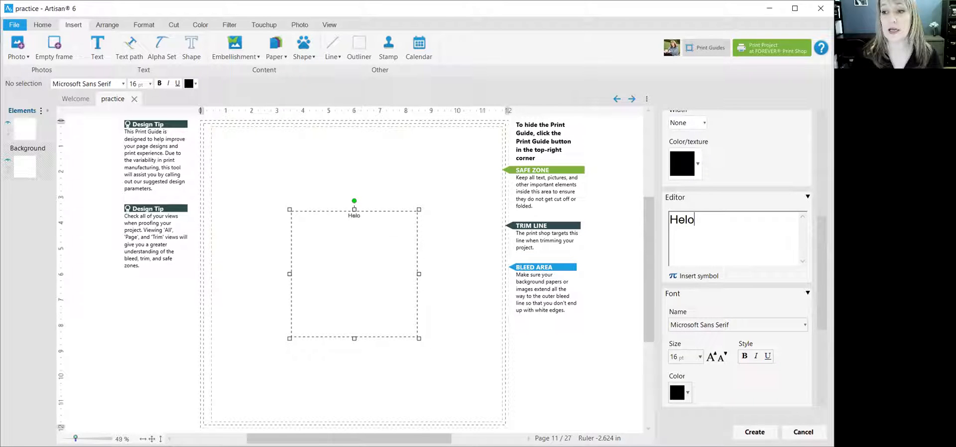
key(BackSpace)
text(l)
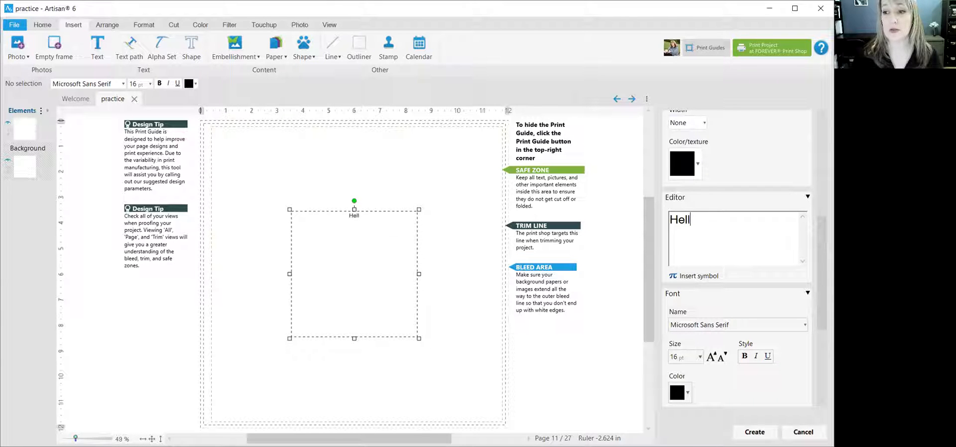
text(o and)
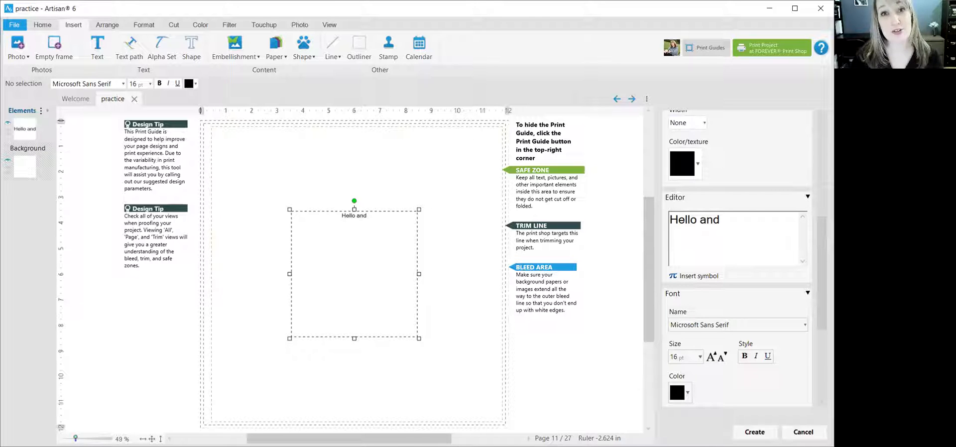
text(welcom)
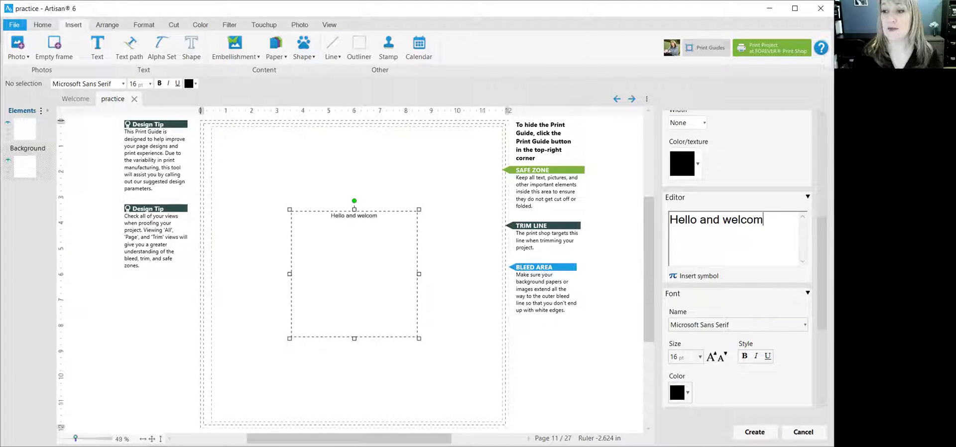
text(e to Ari)
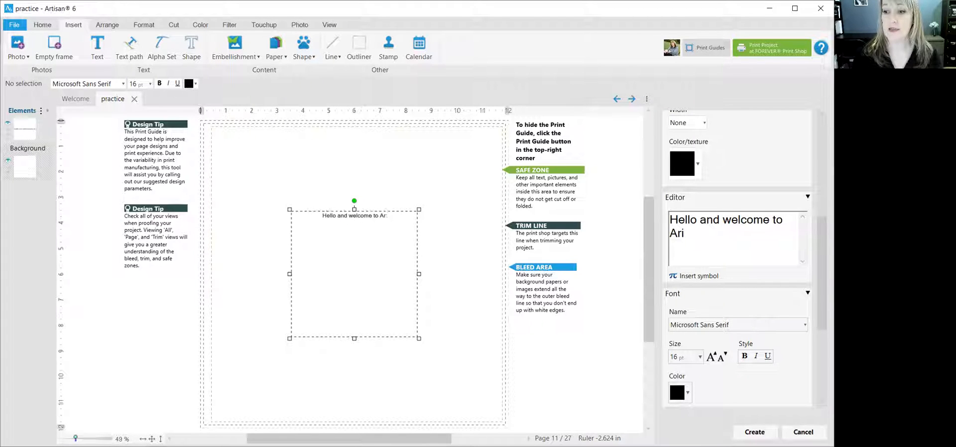
key(BackSpace)
text(tisan Quick t)
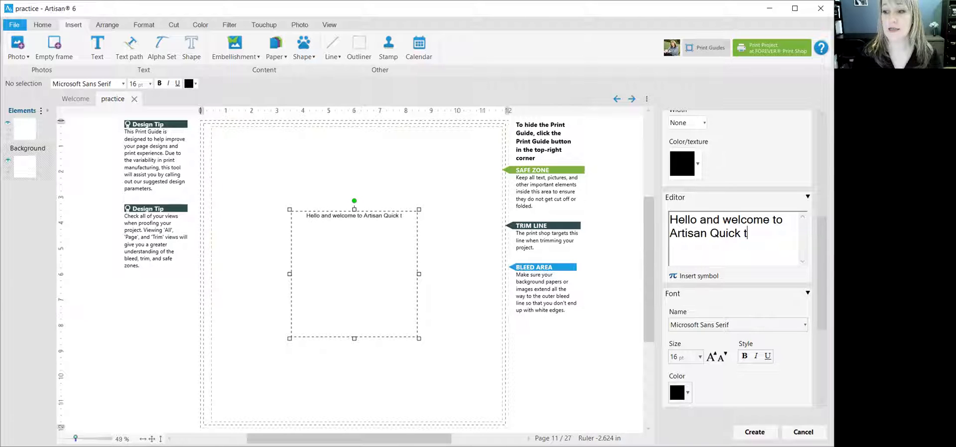
key(BackSpace)
text(Tip)
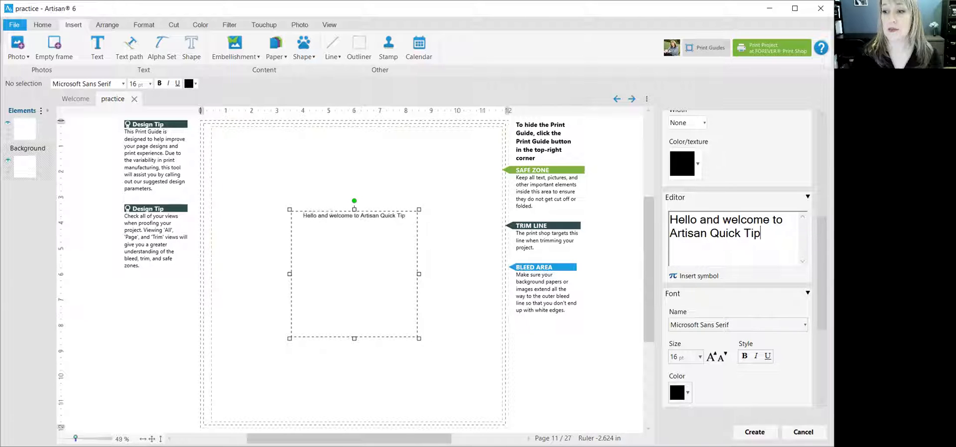
text(s with Jennifer)
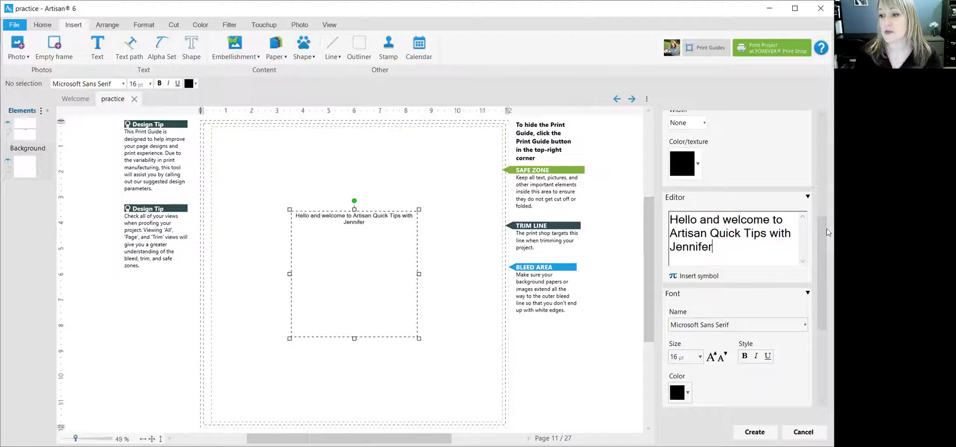
Try the Algerian font on the welcome text.
drag(823, 231, 817, 273)
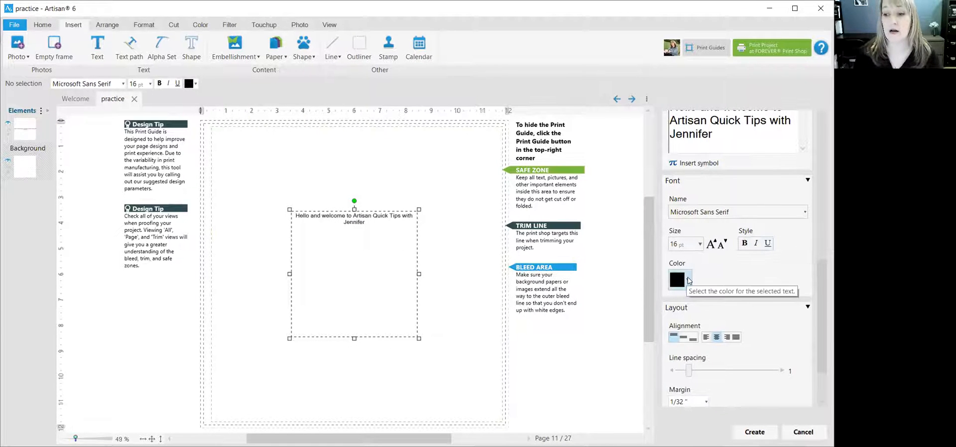
drag(820, 278, 819, 307)
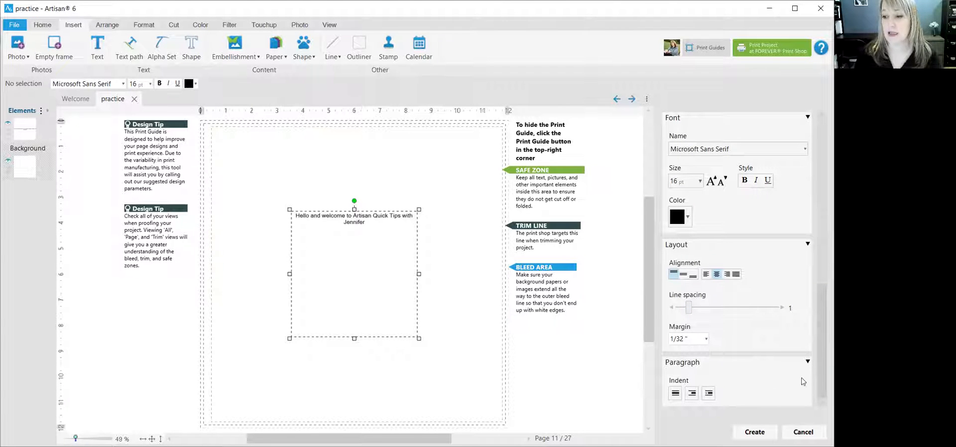
drag(820, 354, 817, 307)
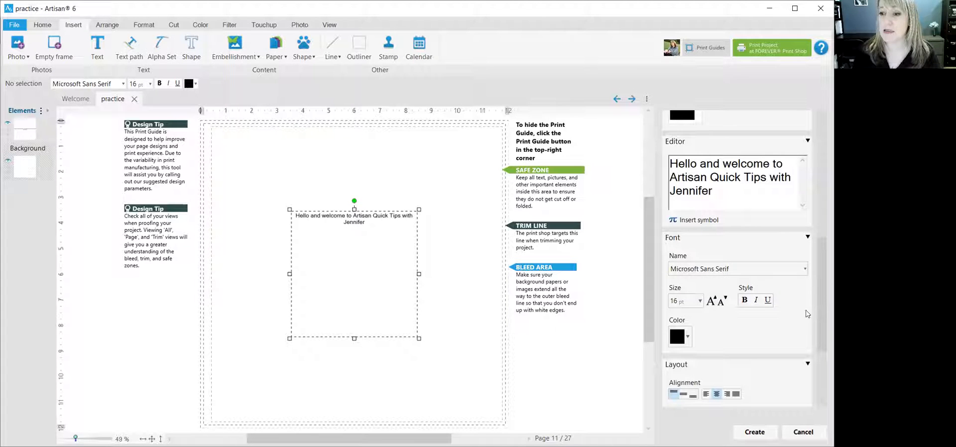
click(801, 271)
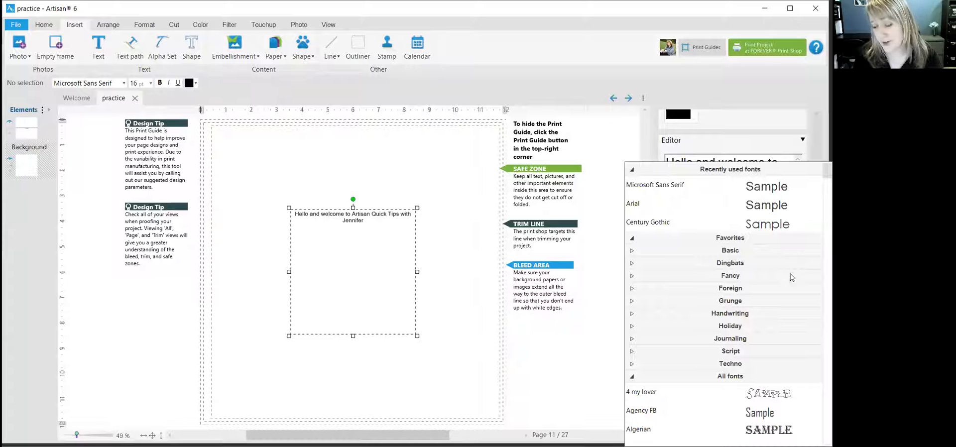
scroll(772, 290, down, 3)
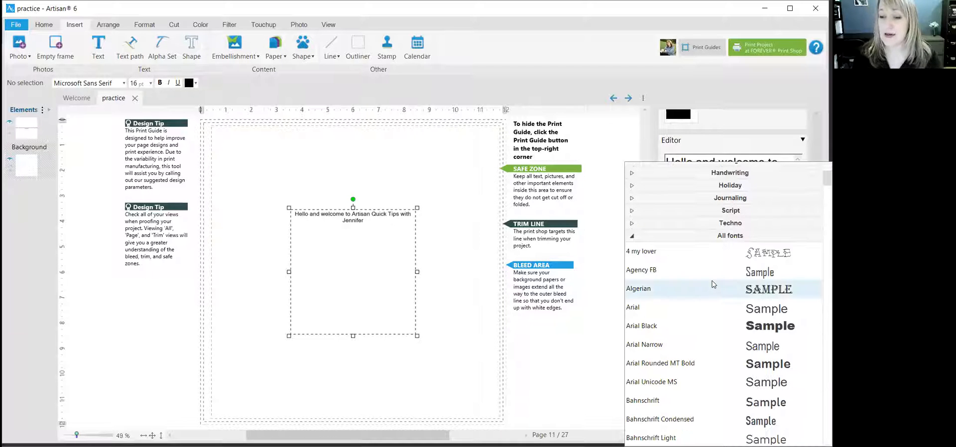
click(734, 283)
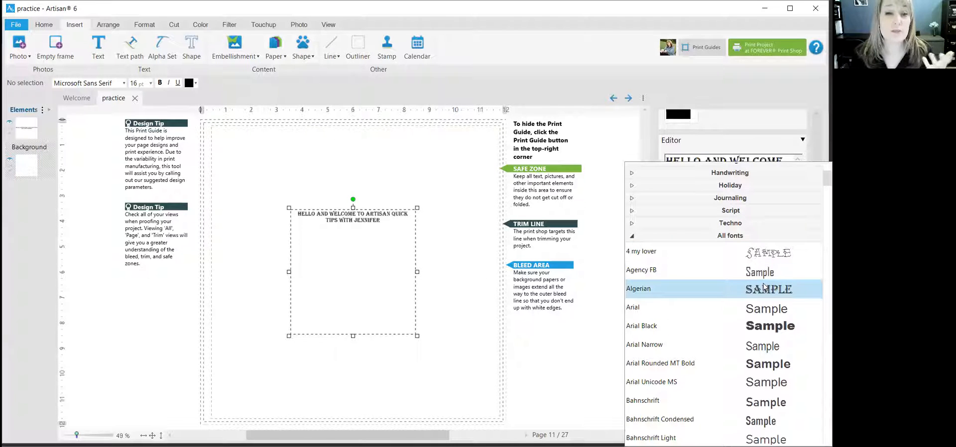
Set the font of the welcome text to CF Jack Story.
scroll(762, 288, down, 7)
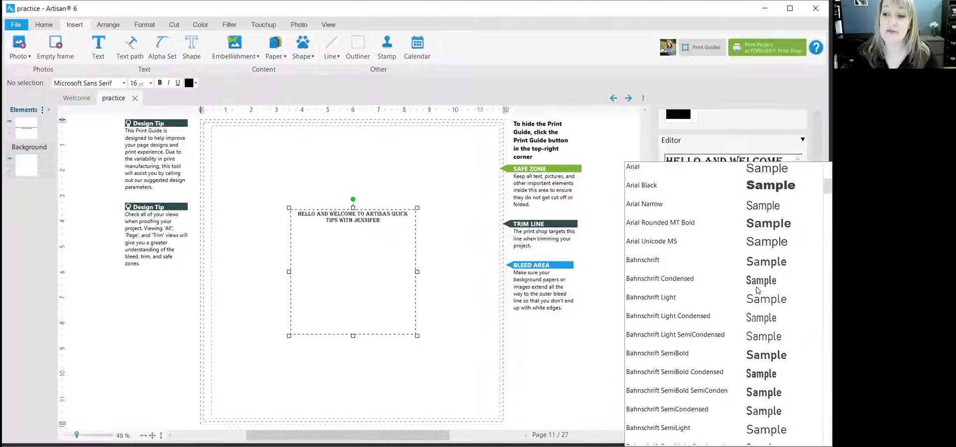
scroll(756, 289, down, 3)
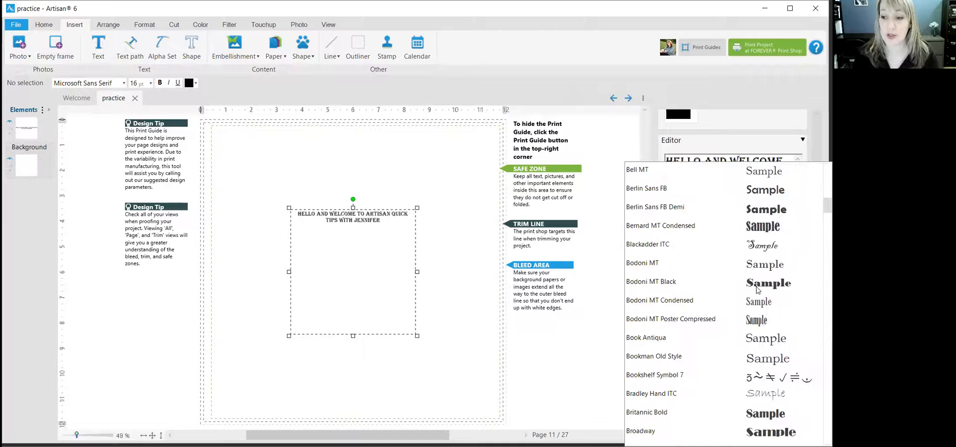
scroll(757, 288, down, 3)
scroll(757, 290, down, 3)
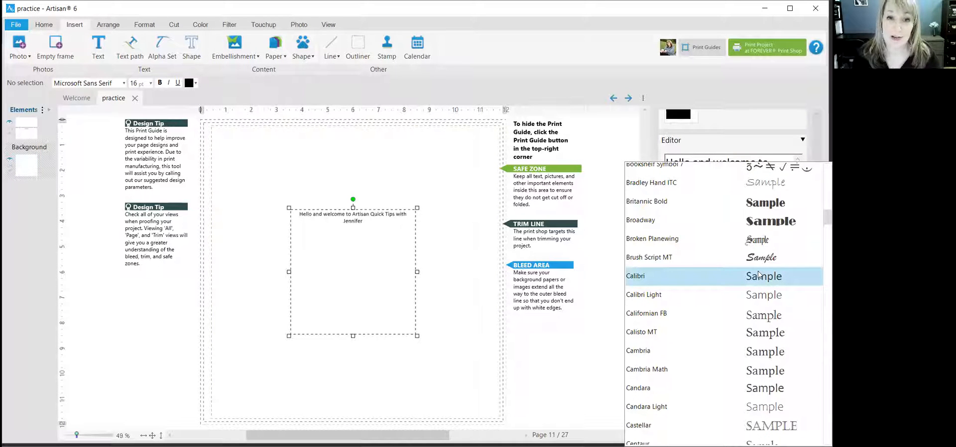
scroll(757, 279, down, 5)
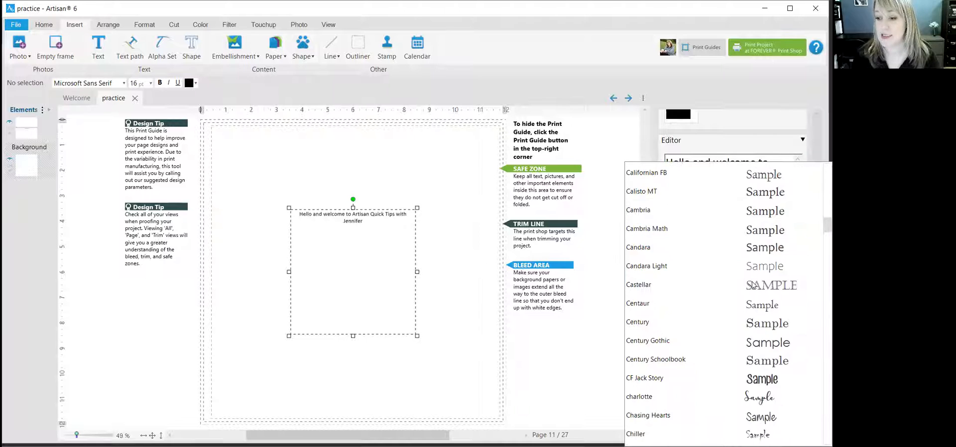
scroll(753, 285, down, 3)
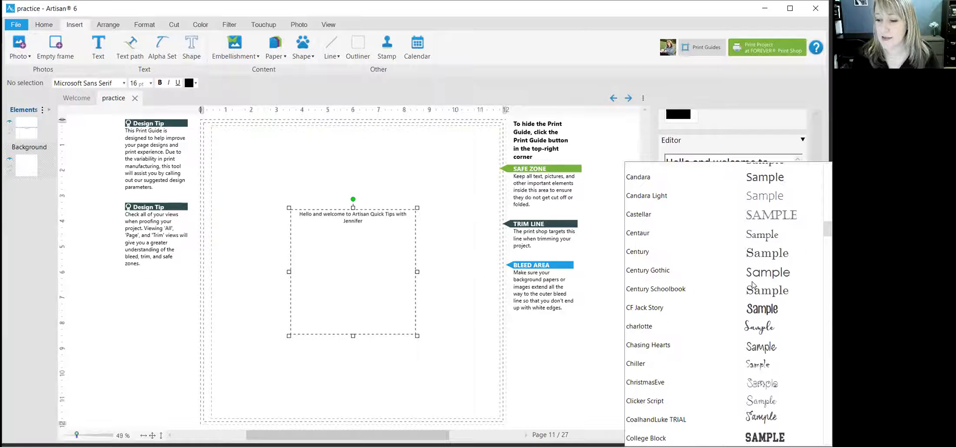
click(735, 309)
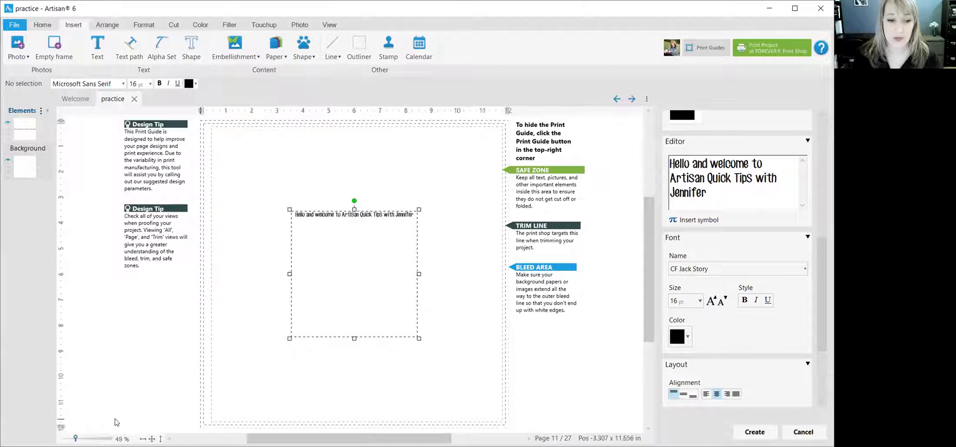
Set the font size of the welcome text to 26 pt.
drag(75, 439, 82, 438)
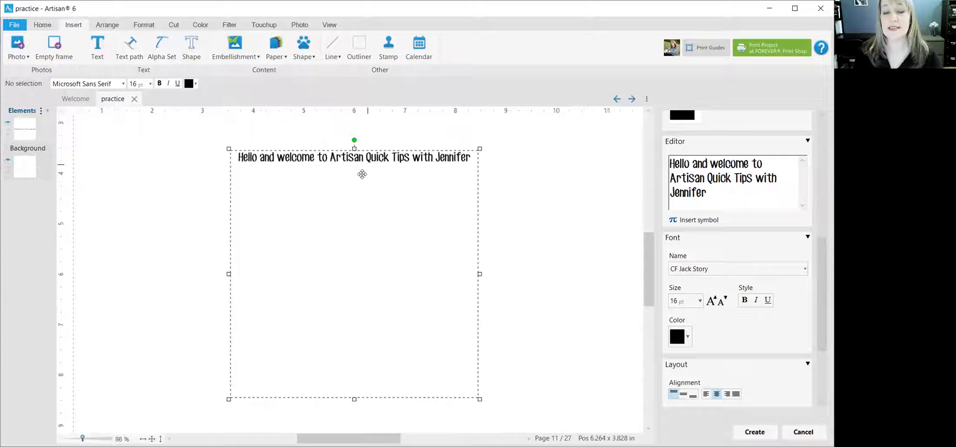
click(700, 302)
click(705, 401)
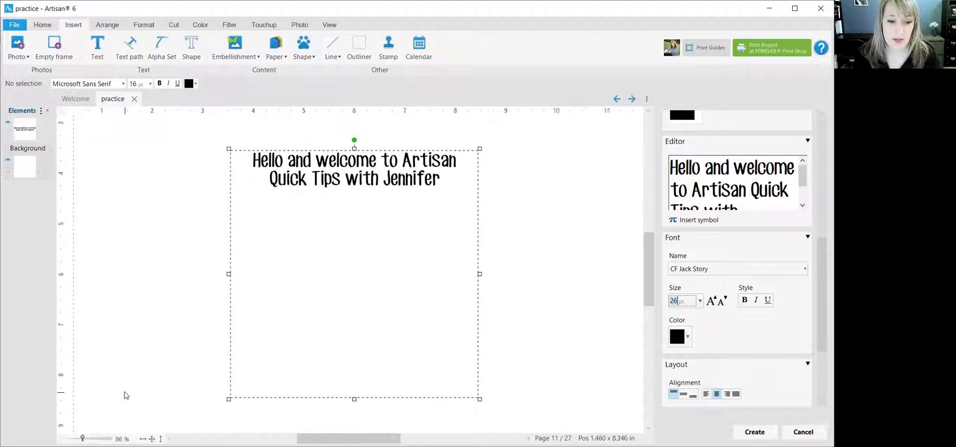
Change the colour of the welcome text to the dark red from the recent colours.
drag(83, 438, 77, 438)
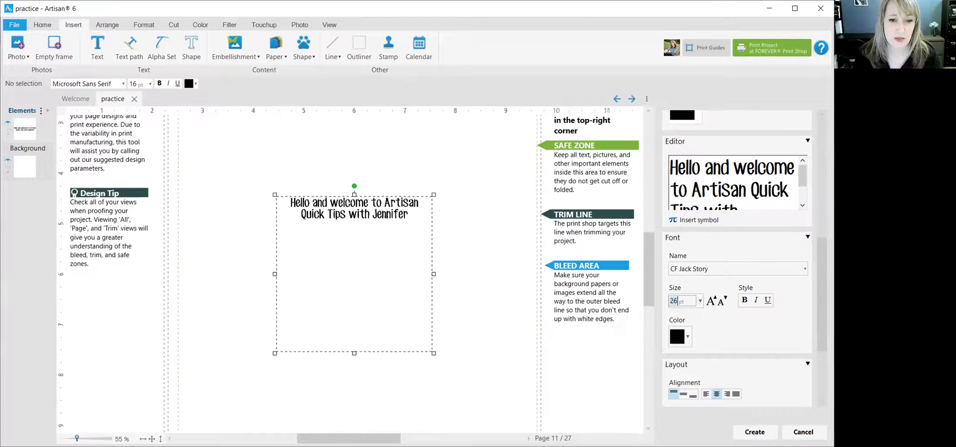
click(689, 340)
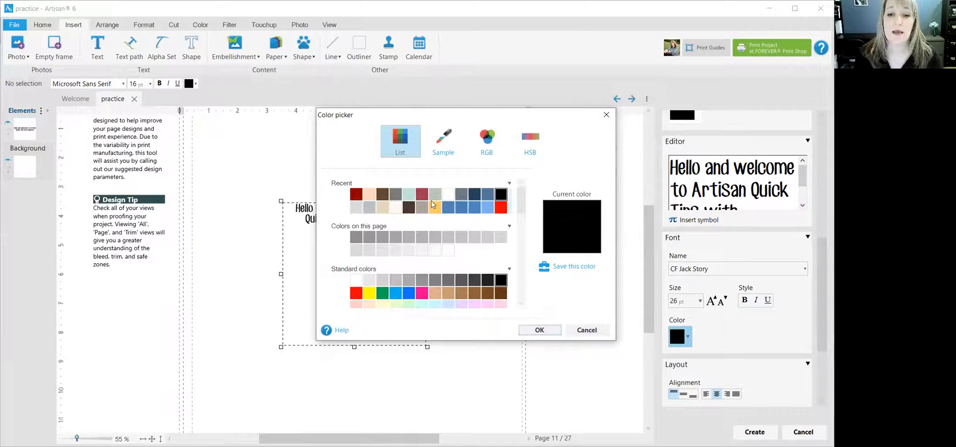
click(356, 194)
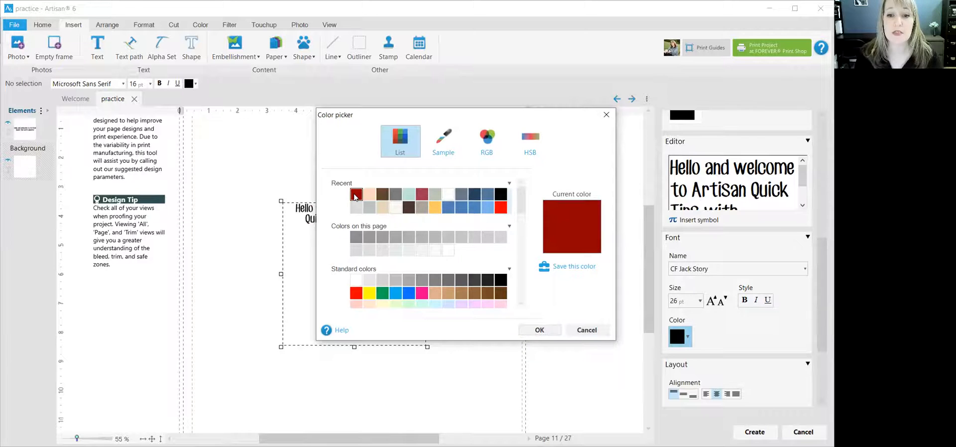
click(543, 330)
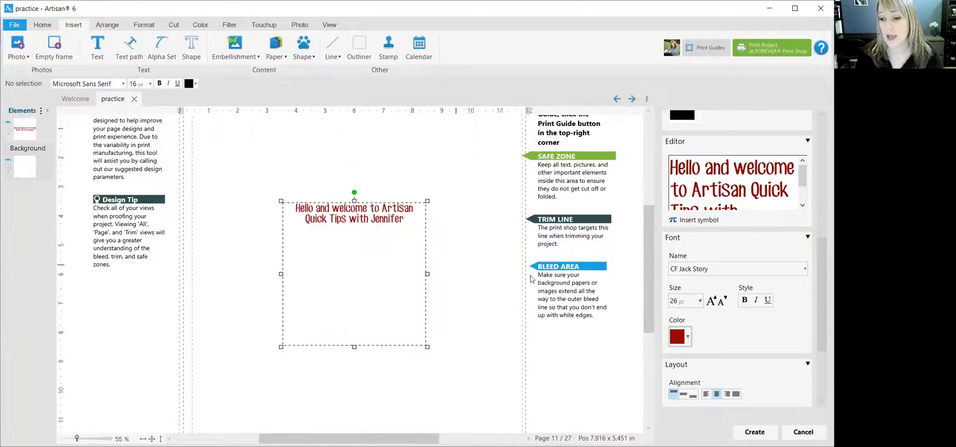
Set the line spacing of the text to about 1.79 and create the text box.
drag(825, 251, 827, 302)
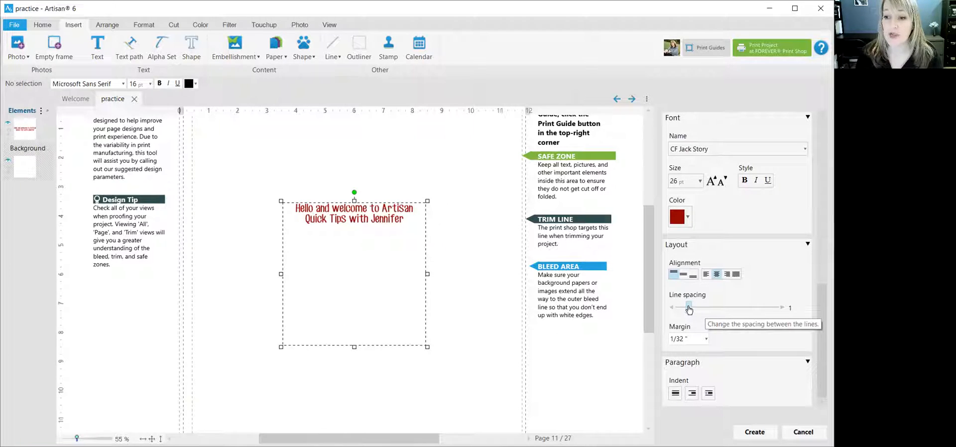
drag(688, 309, 724, 310)
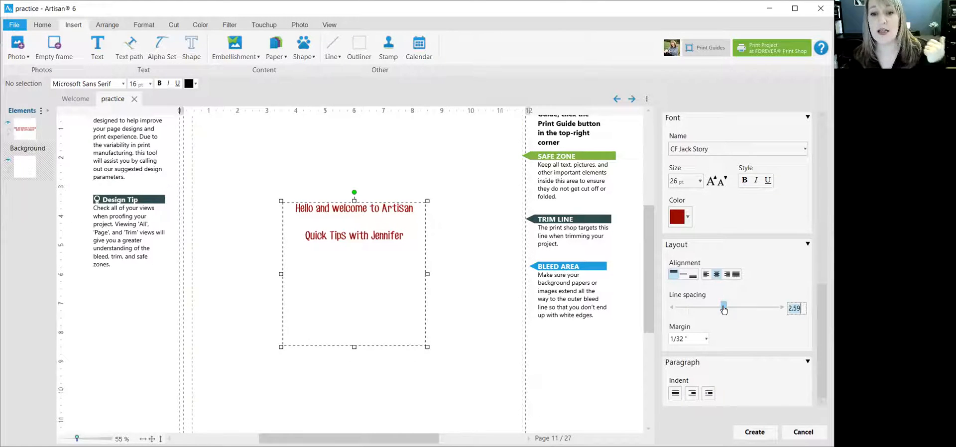
mouse_move(723, 310)
mouse_down()
mouse_move(690, 308)
mouse_move(718, 310)
mouse_move(706, 310)
mouse_up()
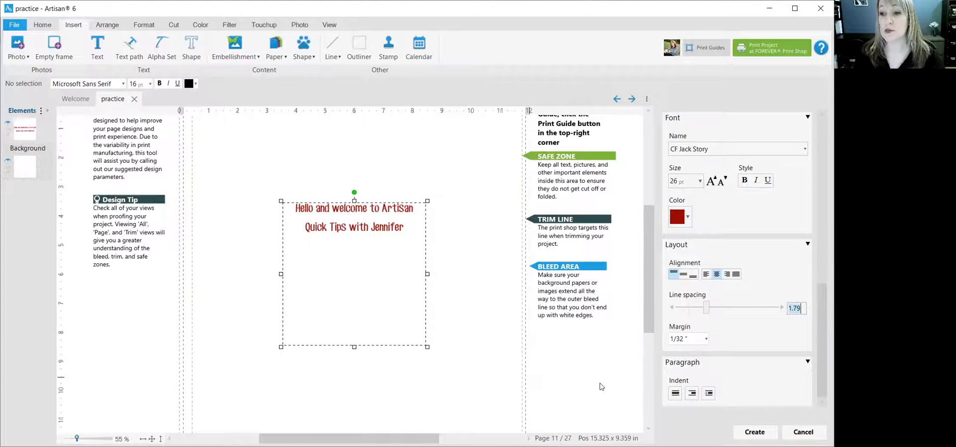
click(754, 432)
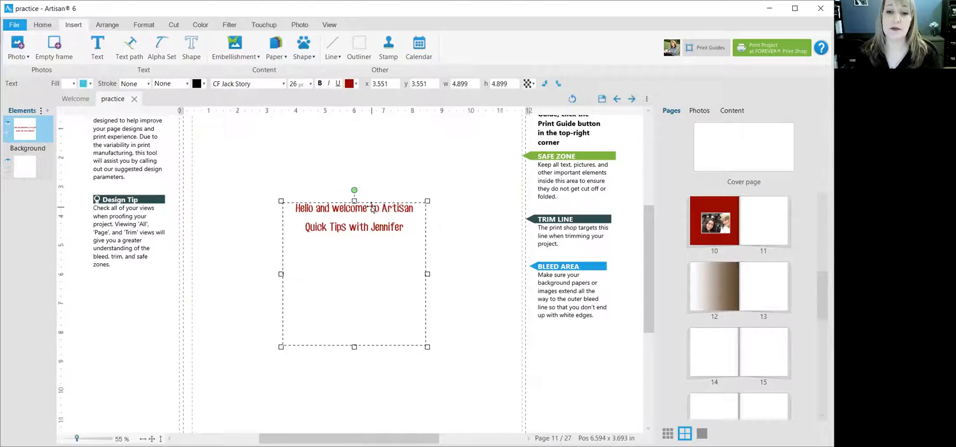
Move the text box to the page's upper-left area, at about x 0.785 in, y 1.026 in.
drag(371, 207, 291, 134)
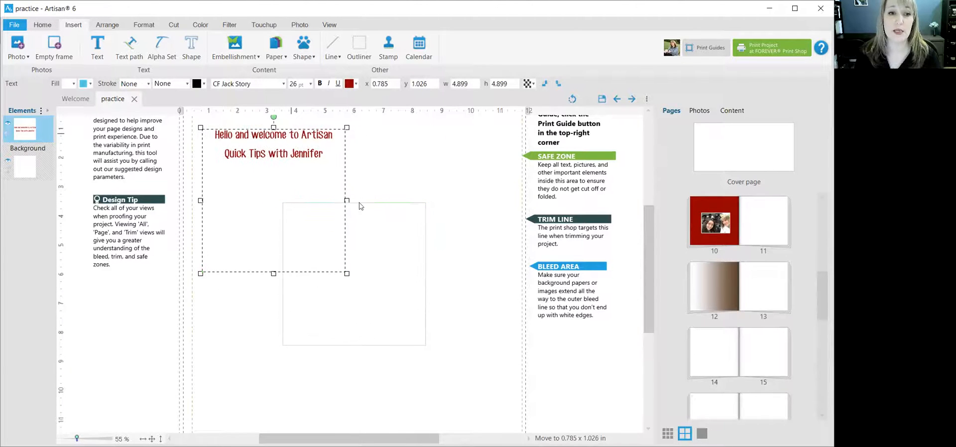
scroll(446, 272, down, 3)
scroll(446, 271, down, 1)
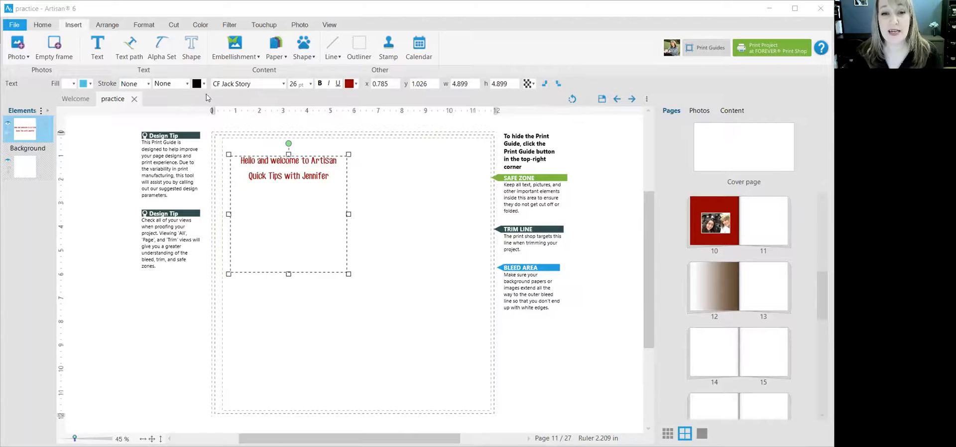
click(522, 321)
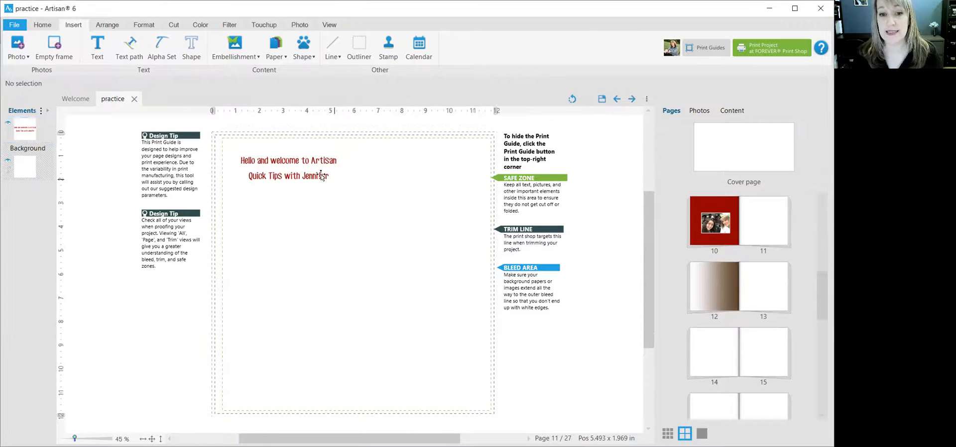
click(309, 160)
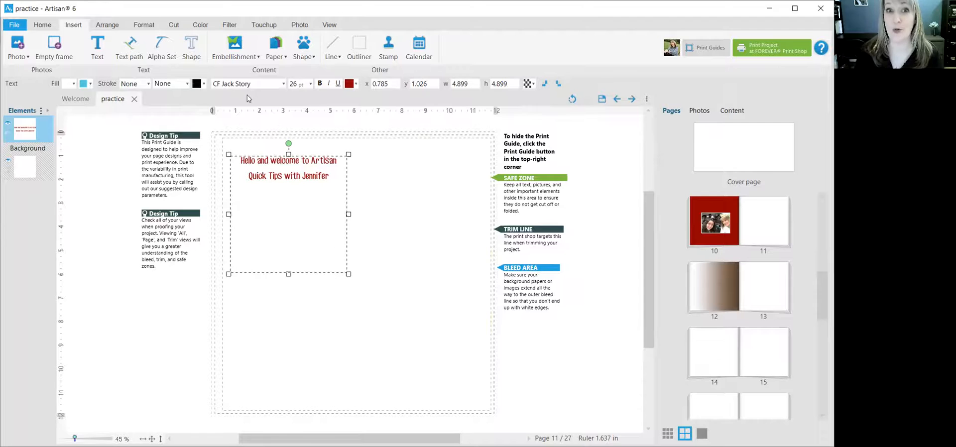
double_click(306, 165)
drag(331, 180, 238, 160)
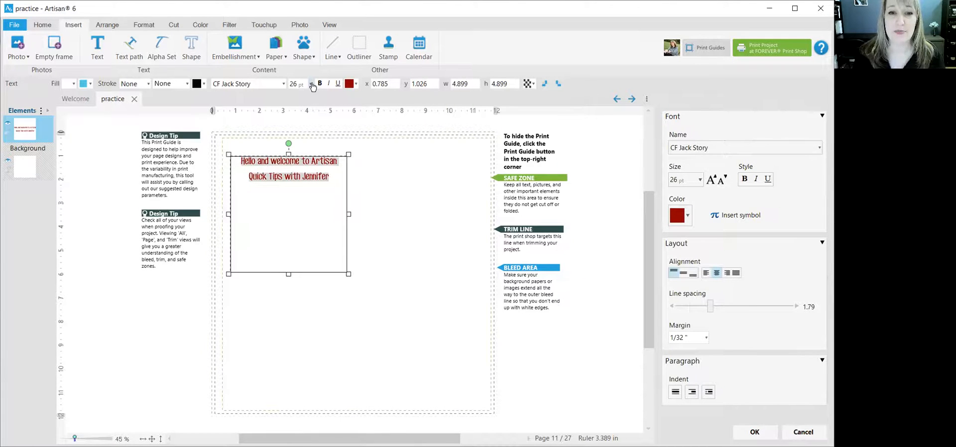
click(311, 84)
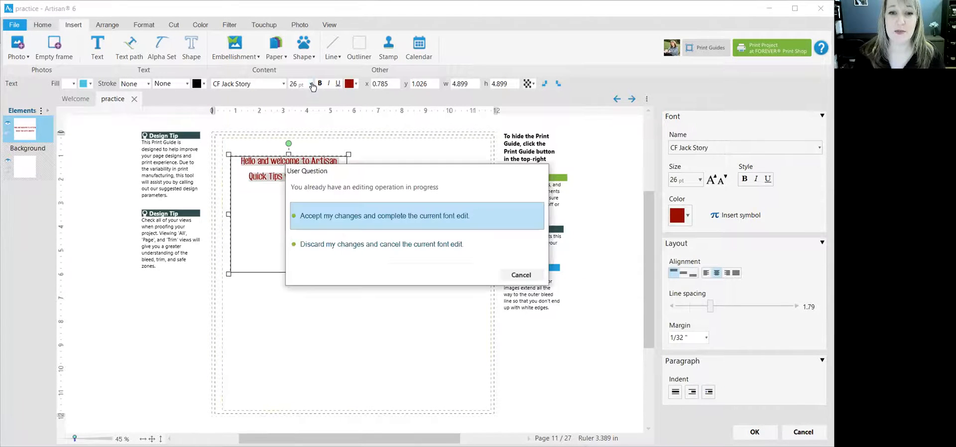
click(512, 275)
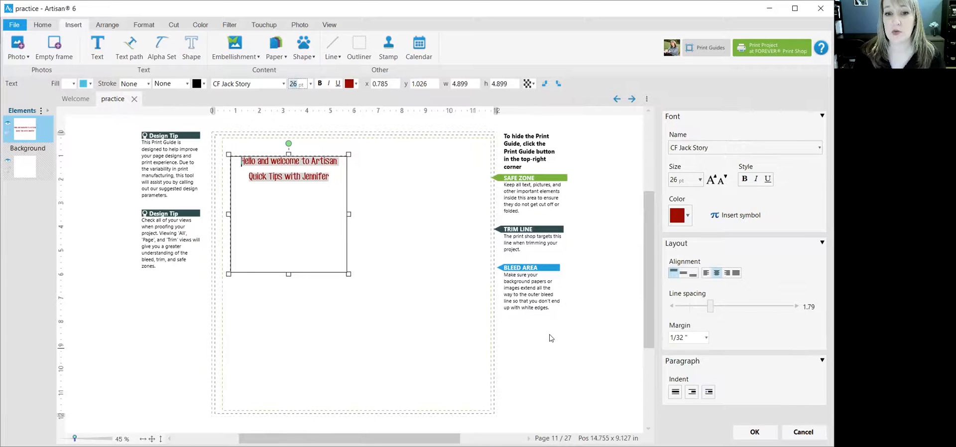
click(366, 125)
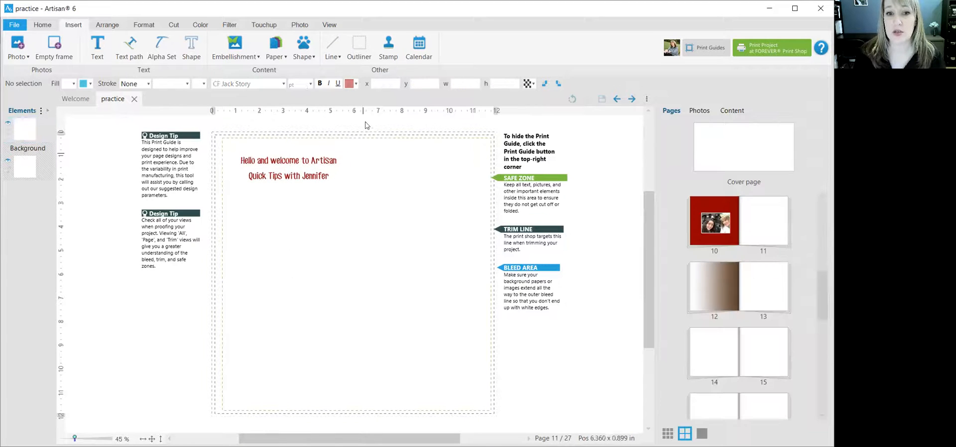
Set the font size of the whole welcome text box to 18 pt and deselect it.
click(312, 160)
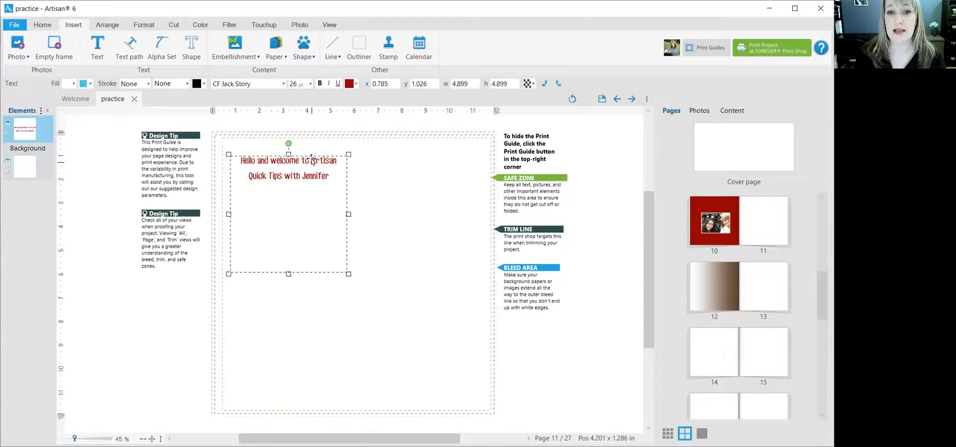
click(310, 86)
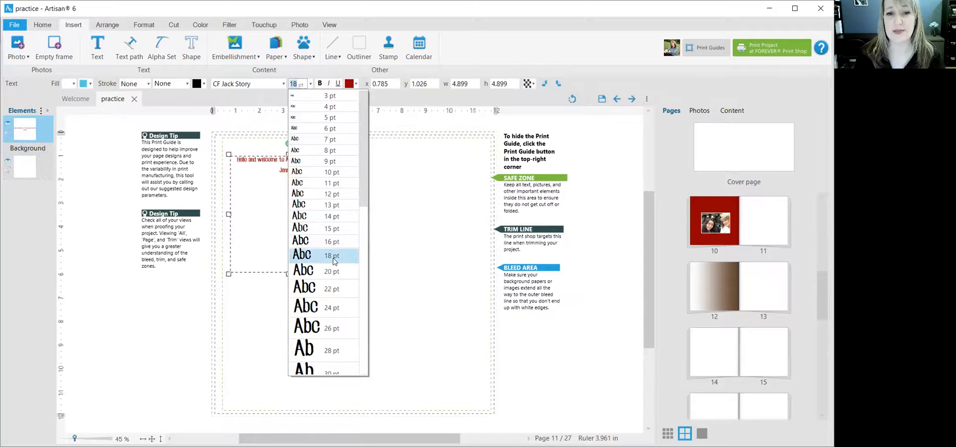
click(332, 261)
click(542, 354)
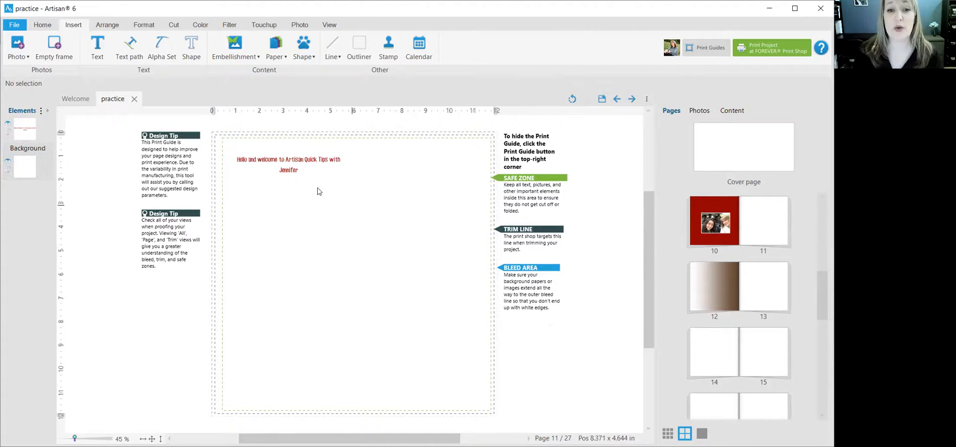
Set the font size of the whole welcome text box to 22 pt.
click(306, 160)
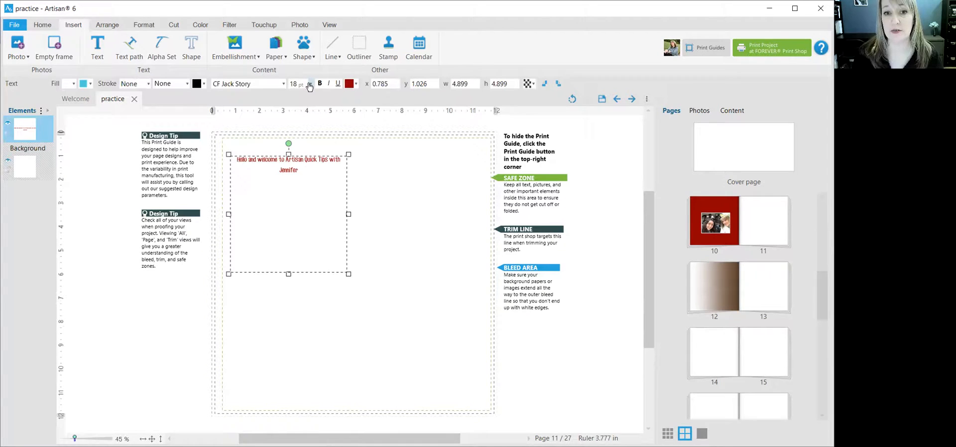
click(309, 85)
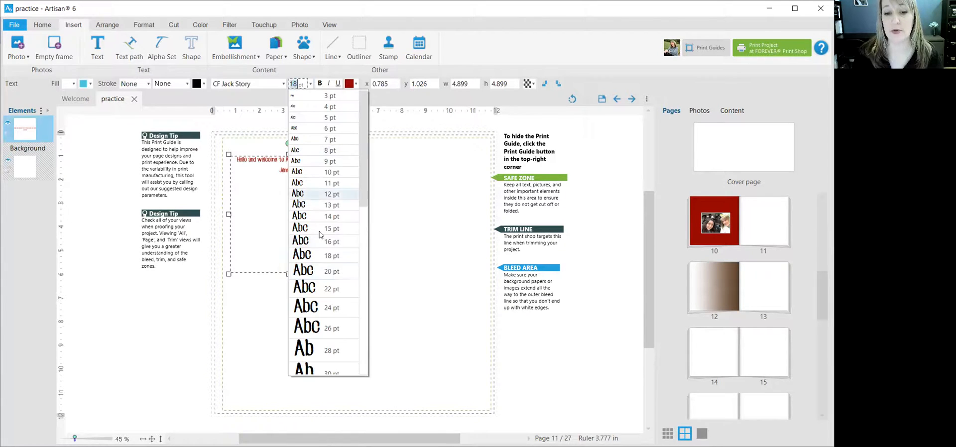
click(337, 288)
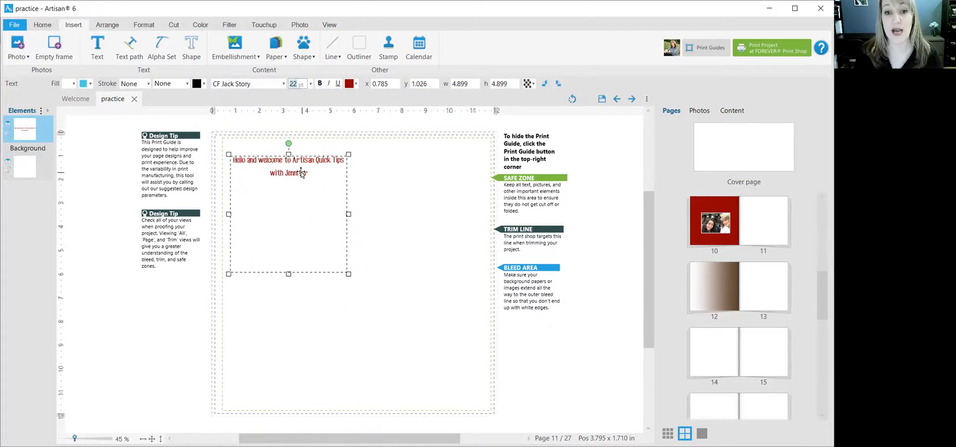
Open the welcome text for editing, select all of its wording and accept the edit.
click(306, 175)
drag(310, 175, 235, 160)
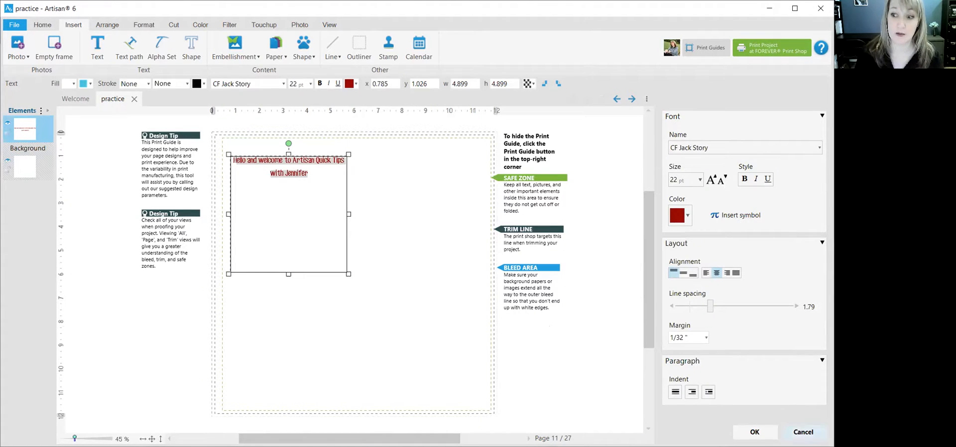
click(753, 433)
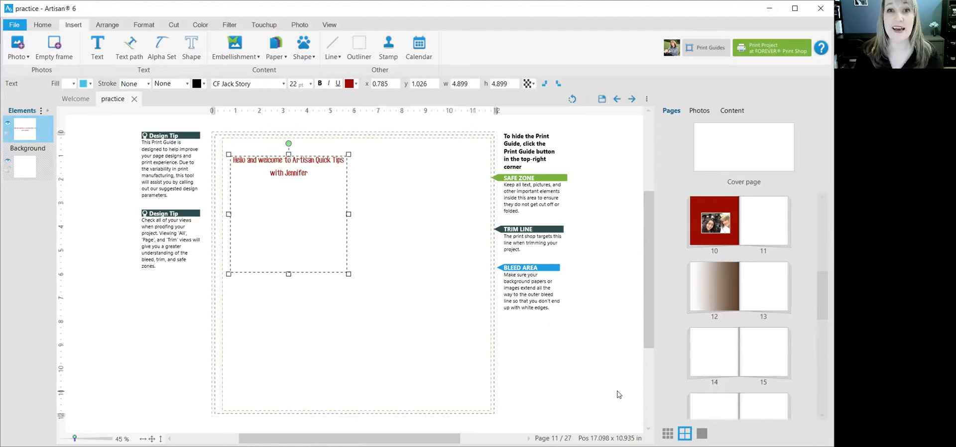